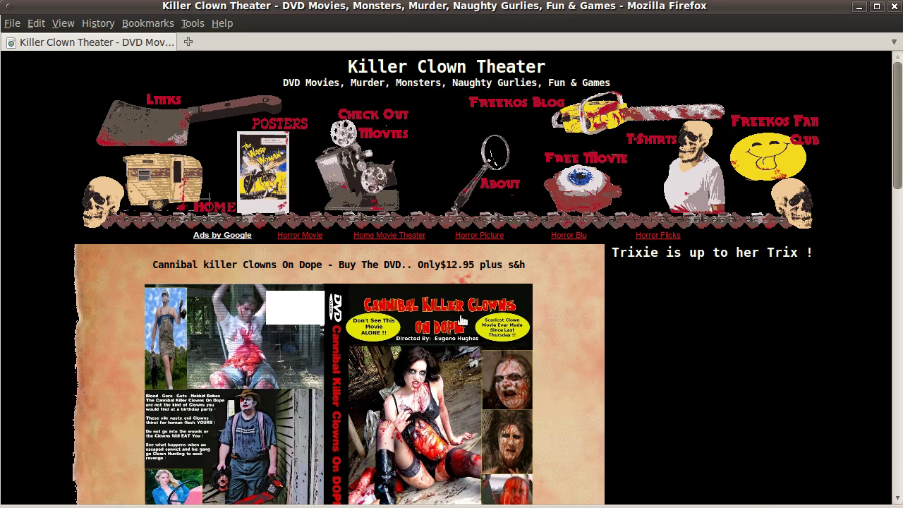
# Reload the Killer Clown Theater page and scroll down to its $12.95 DVD offer
pyautogui.rightClick(36, 199)
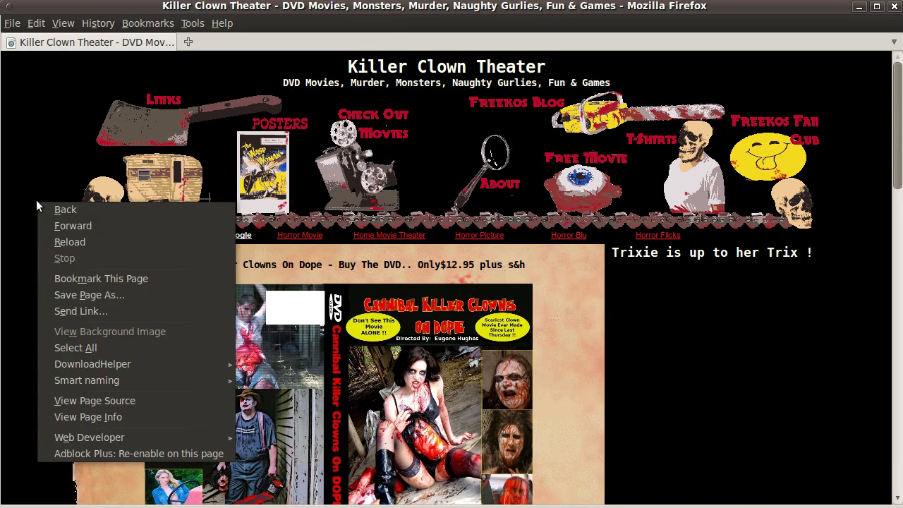
pyautogui.click(57, 241)
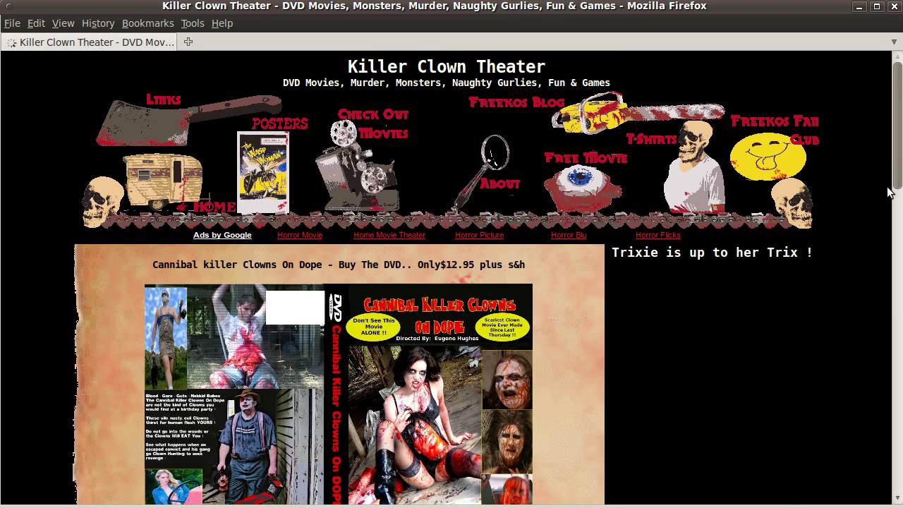
pyautogui.scroll(-3, 881, 205)
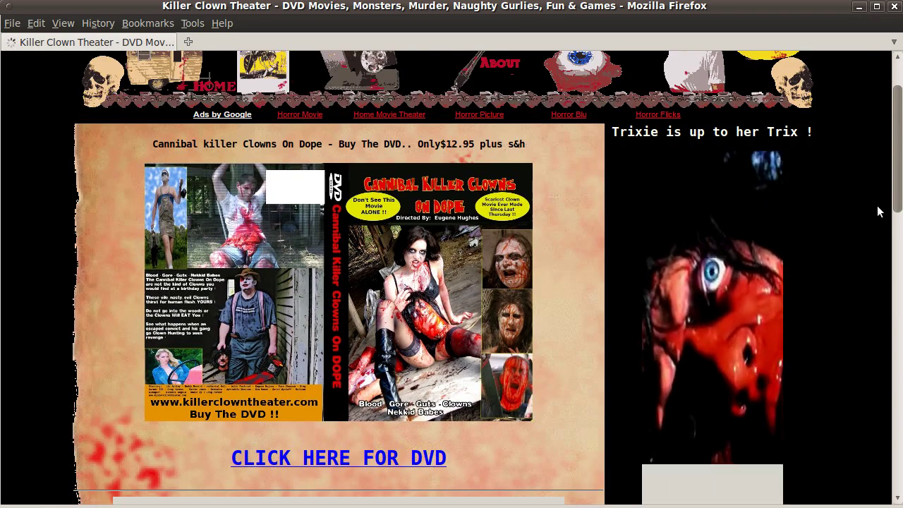
pyautogui.scroll(-1, 878, 213)
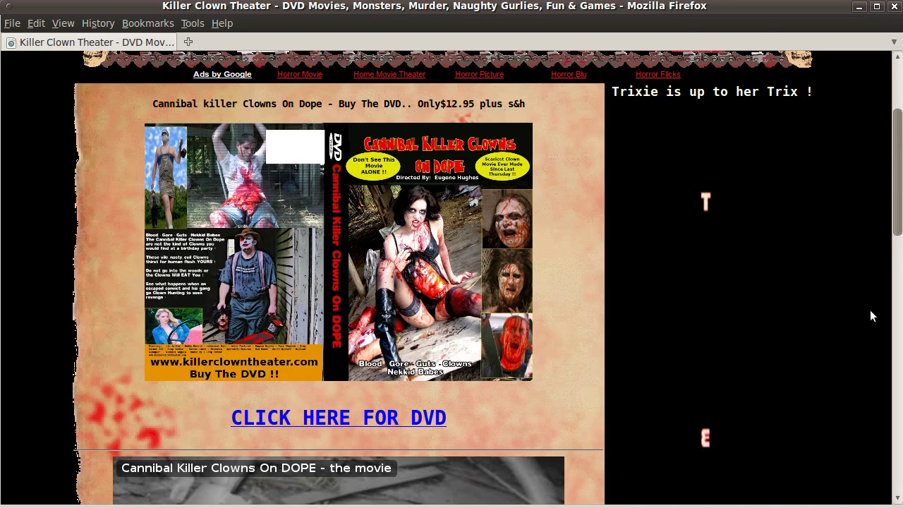
# Minimize Firefox and move Cinelerra's timeline back to the start, previewing the vertical CANNIBAL title
pyautogui.click(859, 7)
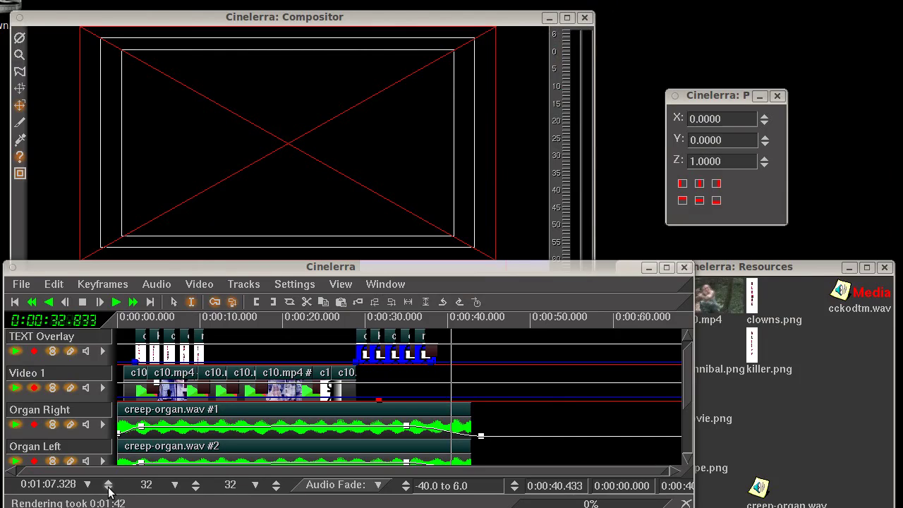
pyautogui.scroll(-3, 108, 485)
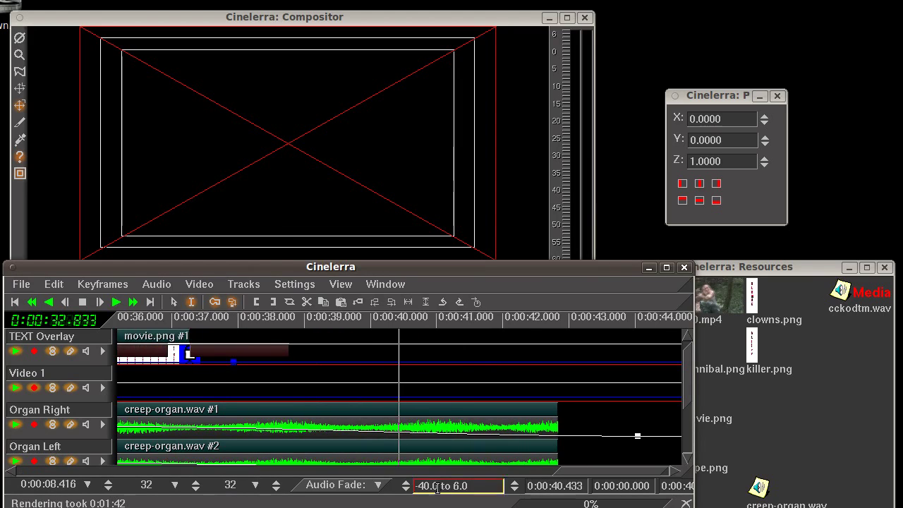
pyautogui.moveTo(601, 479); pyautogui.dragTo(307, 474)
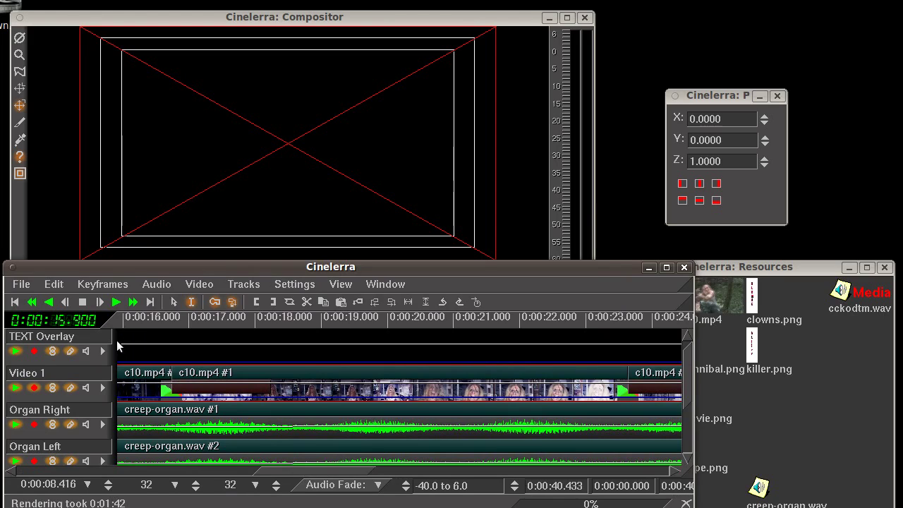
pyautogui.moveTo(292, 470); pyautogui.dragTo(86, 467)
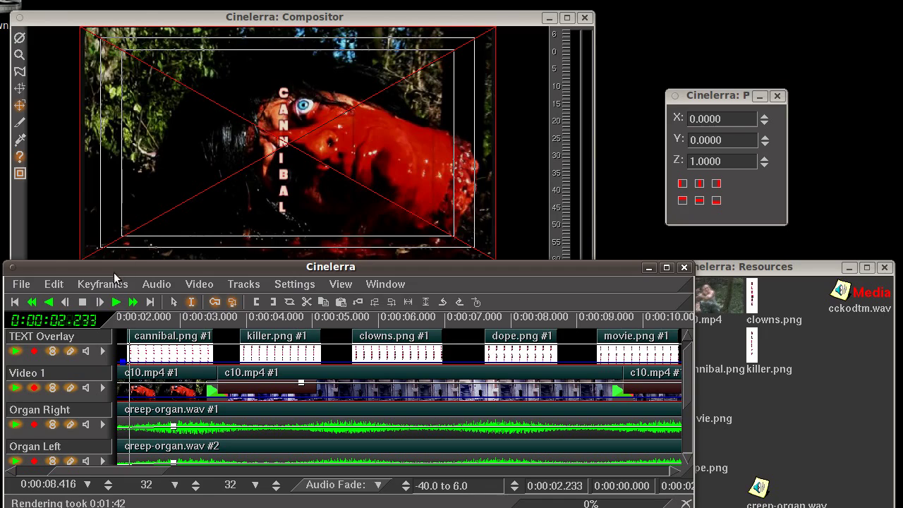
pyautogui.click(16, 389)
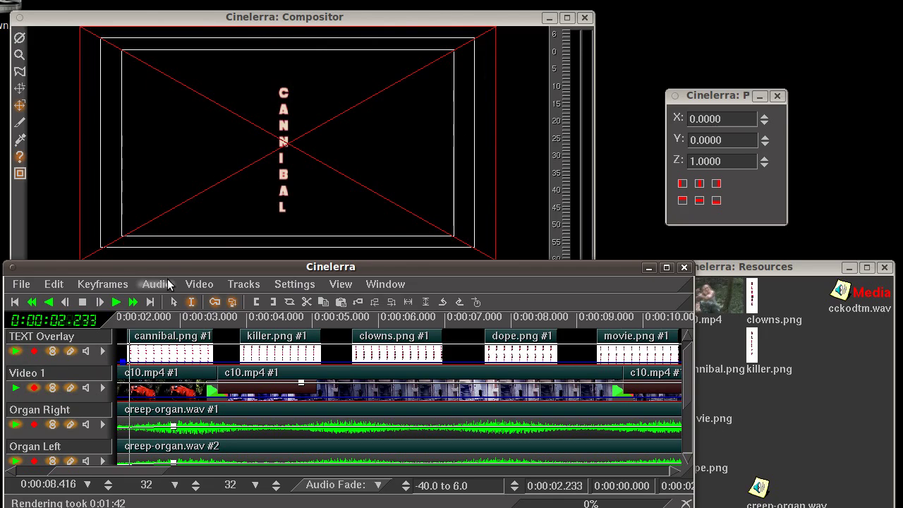
pyautogui.click(116, 302)
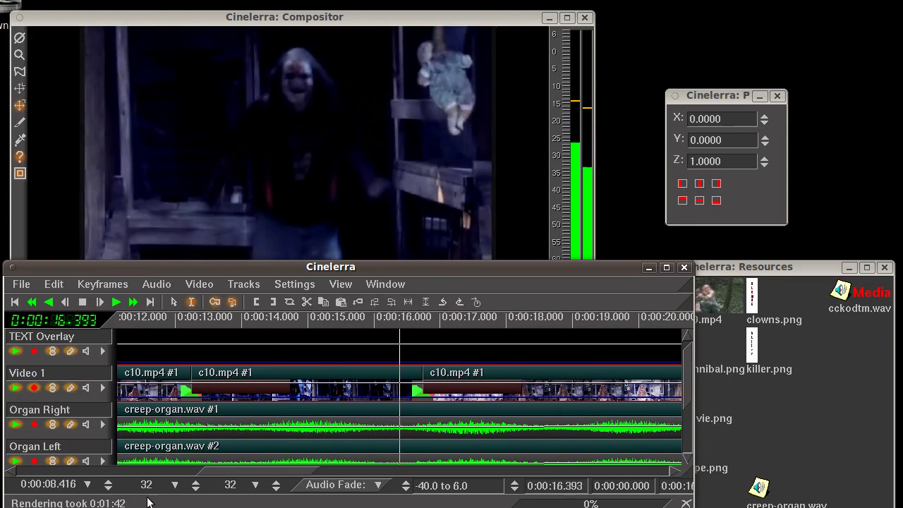
pyautogui.click(108, 485)
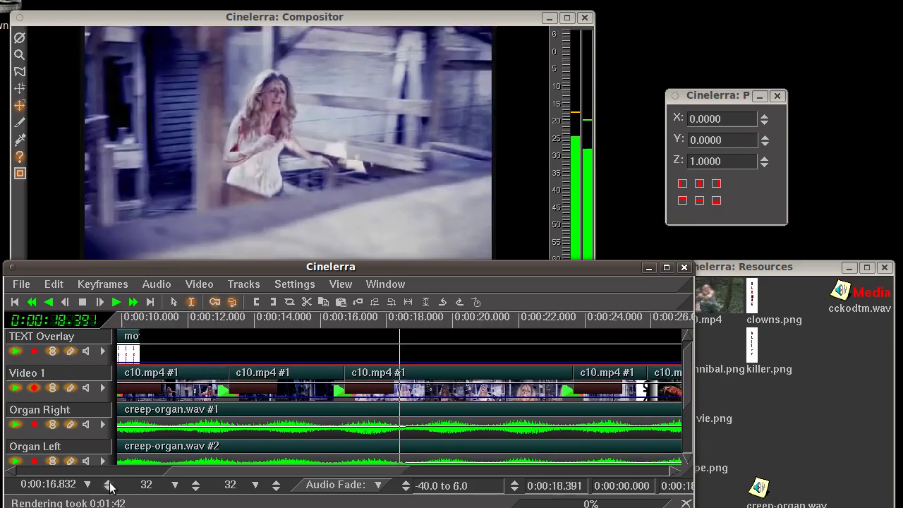
pyautogui.click(108, 485)
pyautogui.click(108, 485)
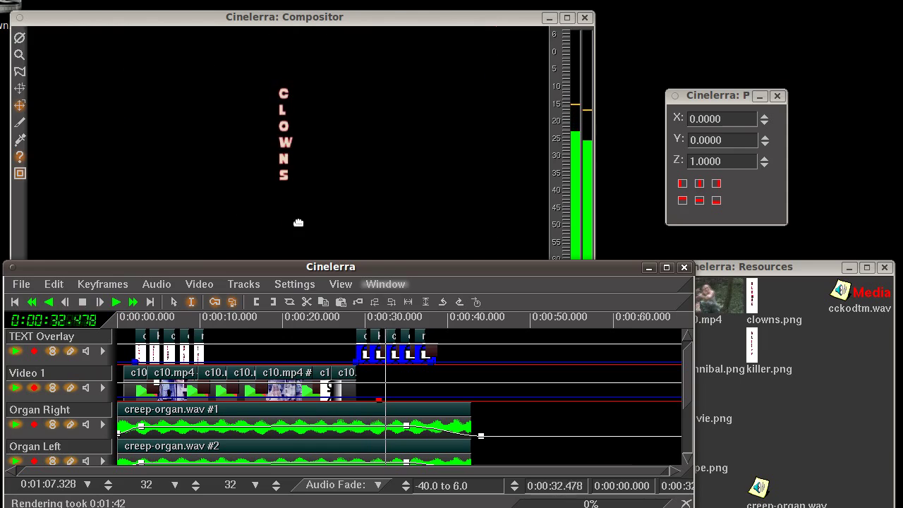
# Stop playback and delete the 3.666-second span from 25.9 to 29.7 seconds
pyautogui.click(191, 302)
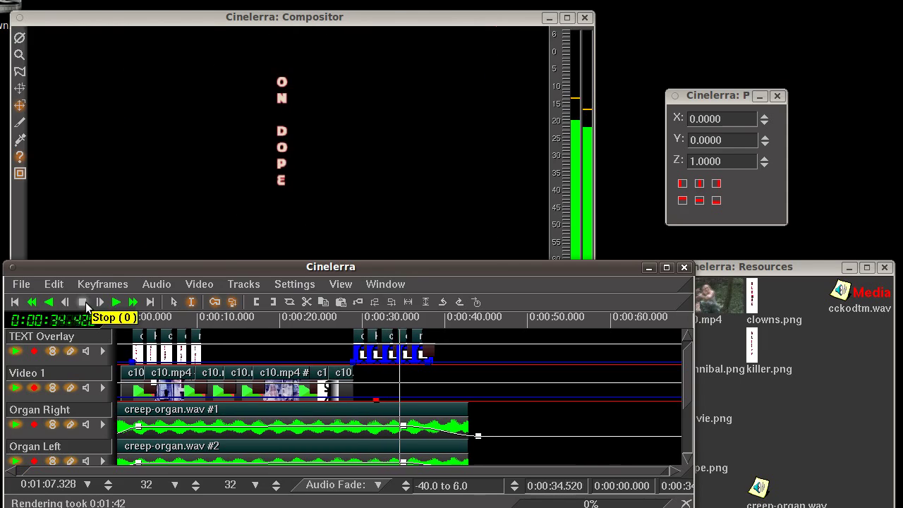
pyautogui.click(83, 301)
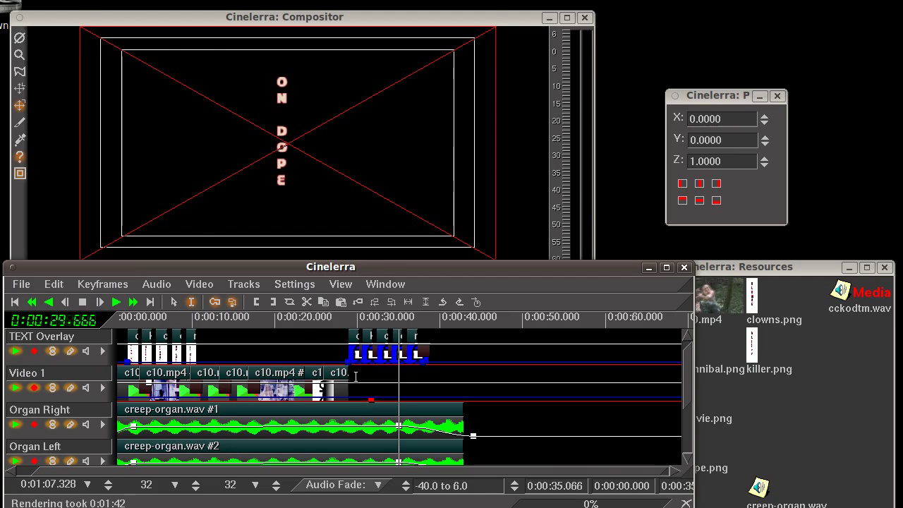
pyautogui.moveTo(355, 377); pyautogui.dragTo(325, 377)
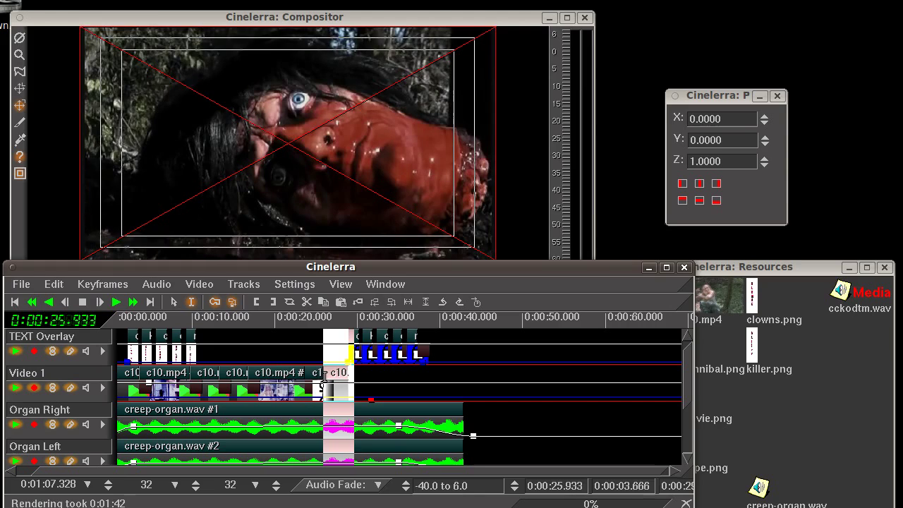
pyautogui.press('x')
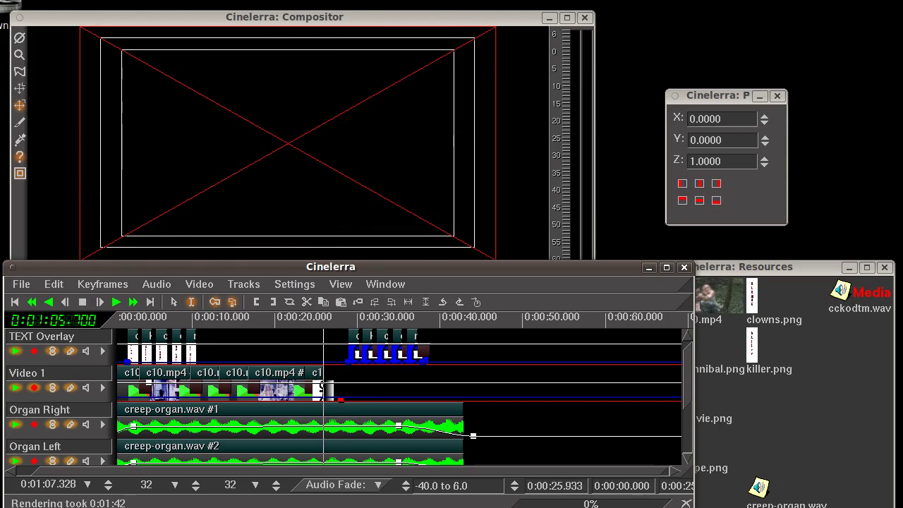
# Open c10.mp4 in the Viewer and play it to around the 4:05 mark
pyautogui.doubleClick(717, 296)
pyautogui.moveTo(741, 213); pyautogui.dragTo(554, 22)
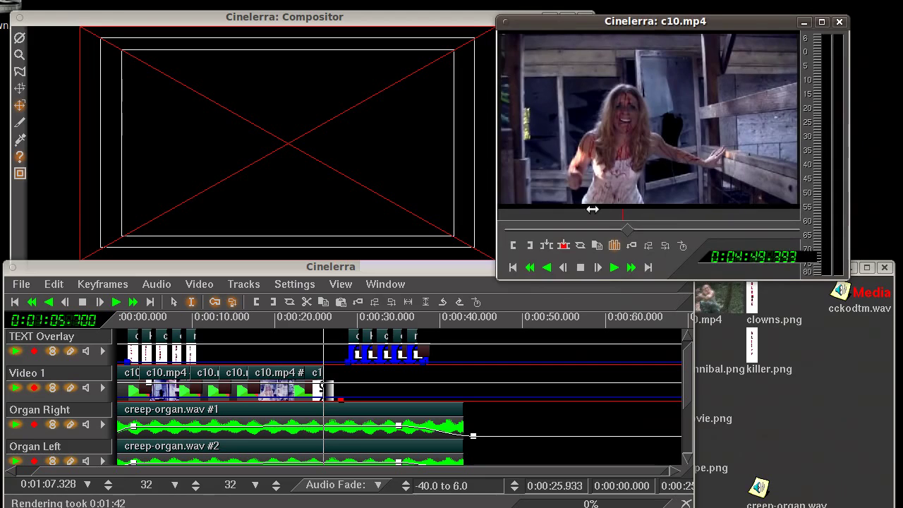
pyautogui.moveTo(628, 228); pyautogui.dragTo(611, 226)
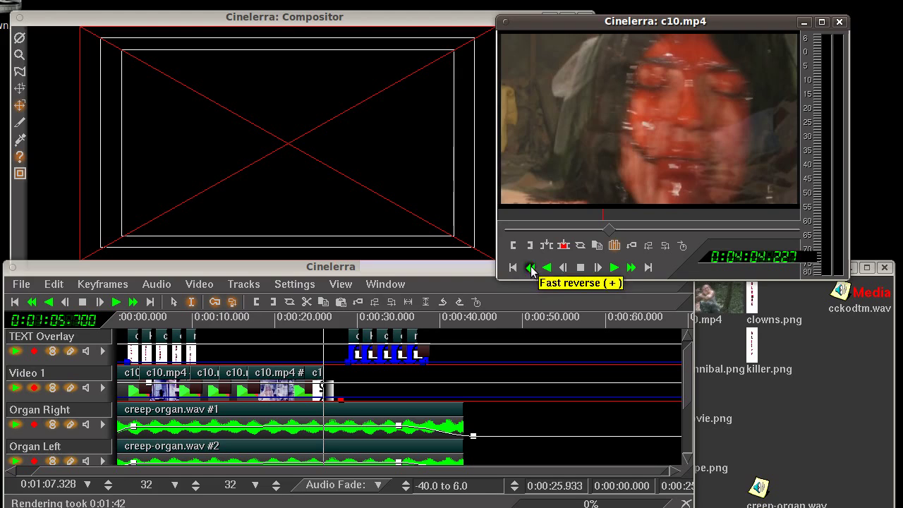
pyautogui.click(534, 272)
pyautogui.click(579, 273)
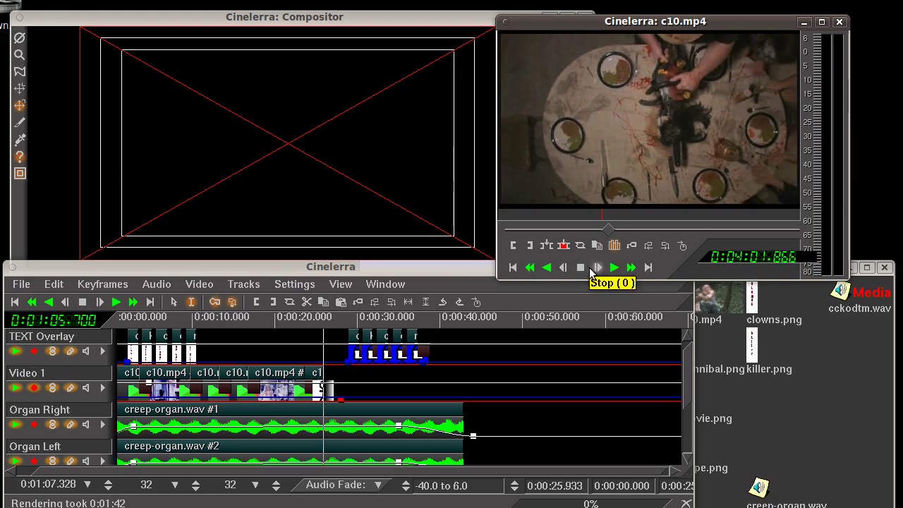
pyautogui.click(614, 267)
pyautogui.click(581, 268)
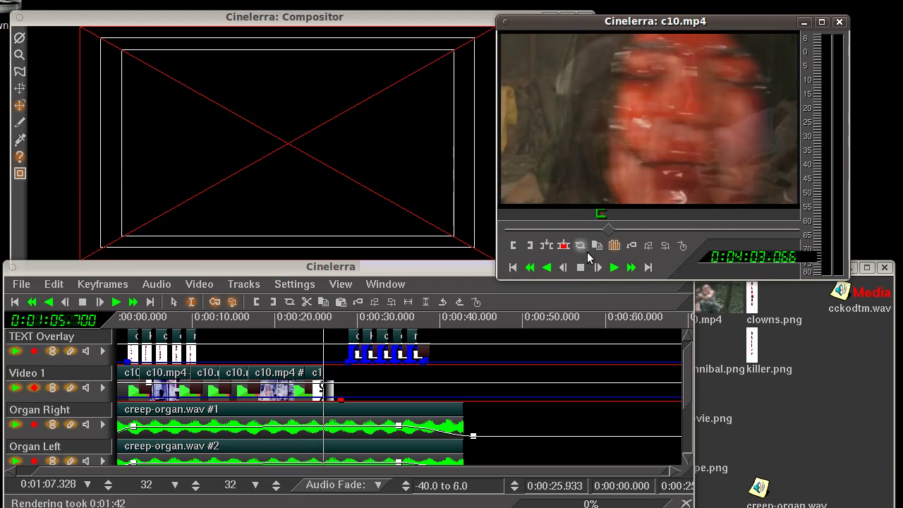
pyautogui.press('space')
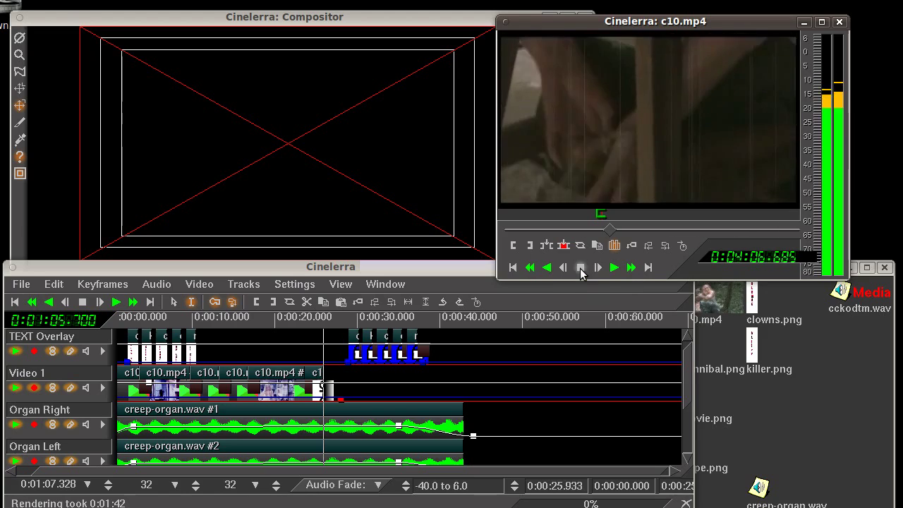
pyautogui.click(581, 268)
# Step c10.mp4 back frame by frame to the bloody face frame
pyautogui.click(564, 268)
pyautogui.click(563, 267)
pyautogui.click(566, 267)
pyautogui.click(567, 268)
pyautogui.click(567, 267)
pyautogui.click(566, 268)
pyautogui.click(567, 268)
pyautogui.click(566, 268)
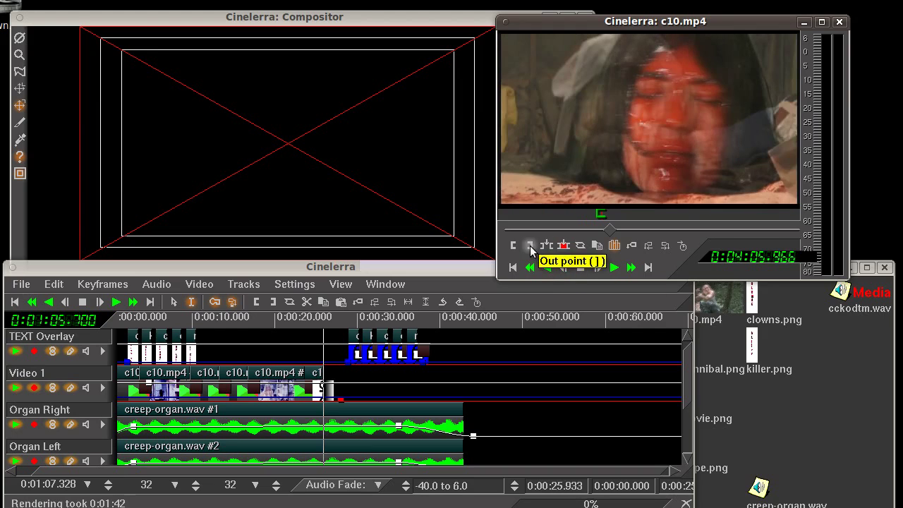
# Splice the c10.mp4 piece into Video 1 at 25.9 seconds and close the Viewer
pyautogui.click(326, 369)
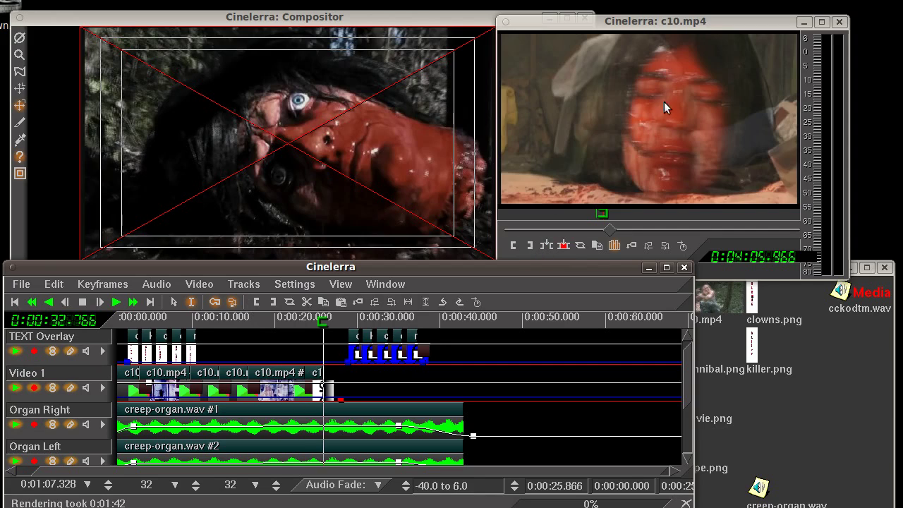
pyautogui.click(543, 247)
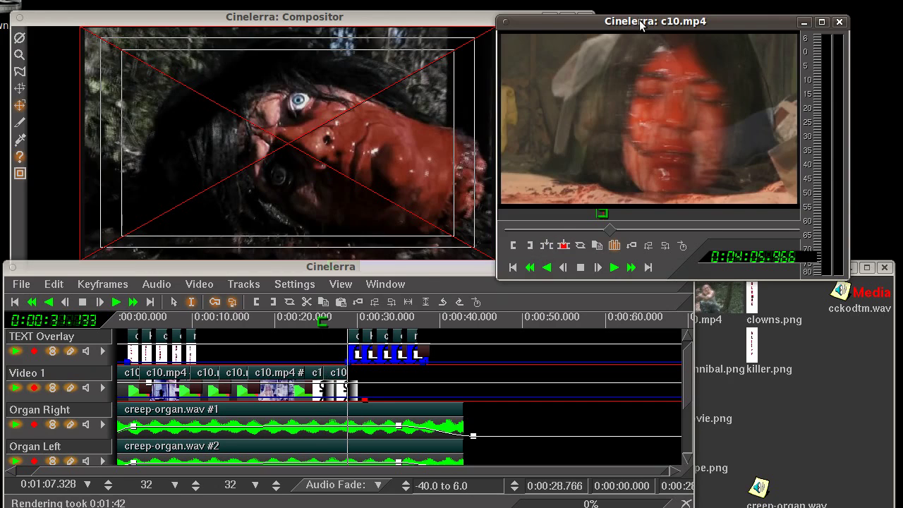
pyautogui.click(803, 22)
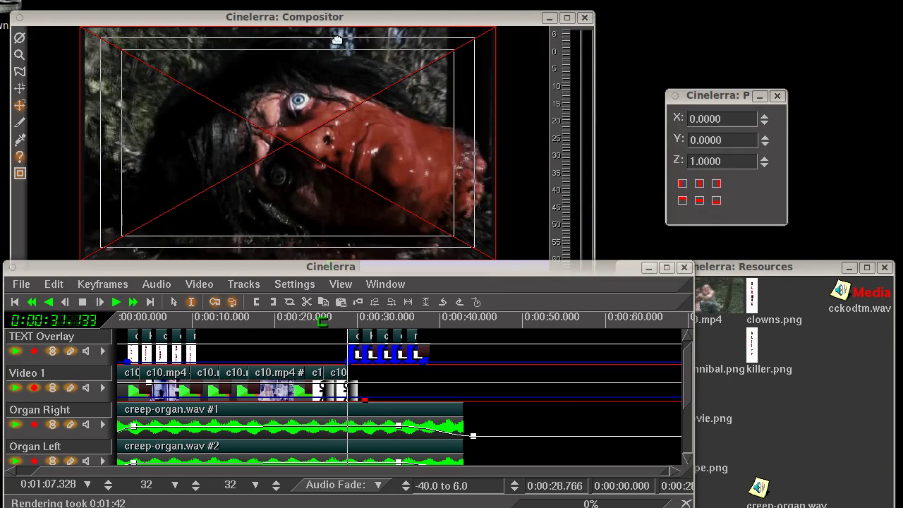
# Play the new edit from 26.9 seconds, scrub to 30.5 seconds, then zoom out to the whole project
pyautogui.click(333, 328)
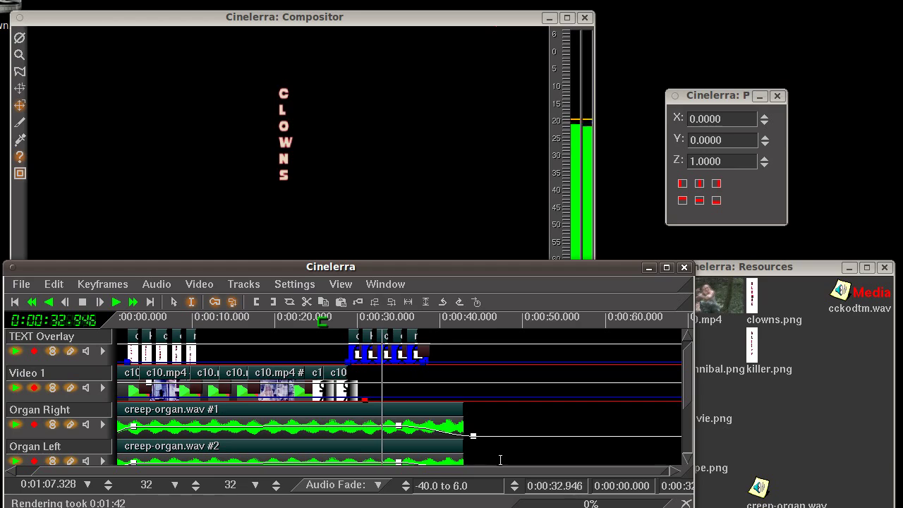
pyautogui.press('space')
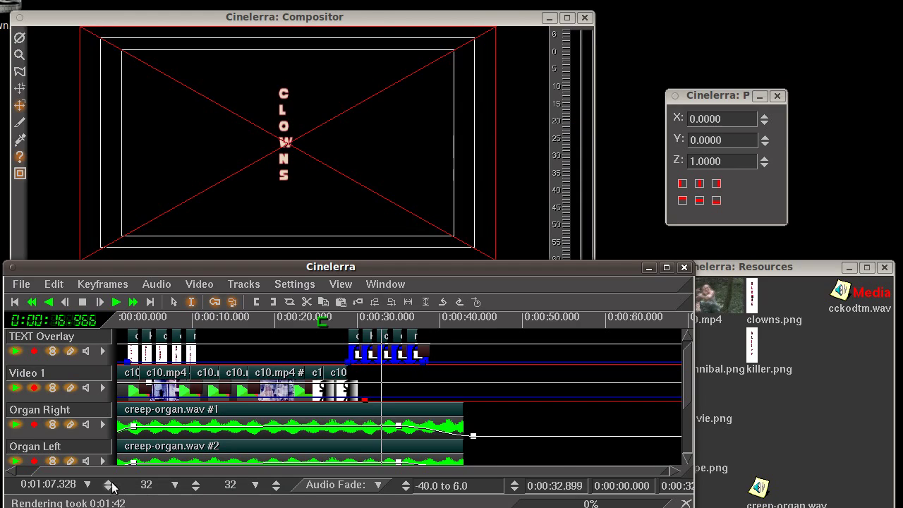
pyautogui.click(108, 489)
pyautogui.click(108, 489)
pyautogui.click(108, 488)
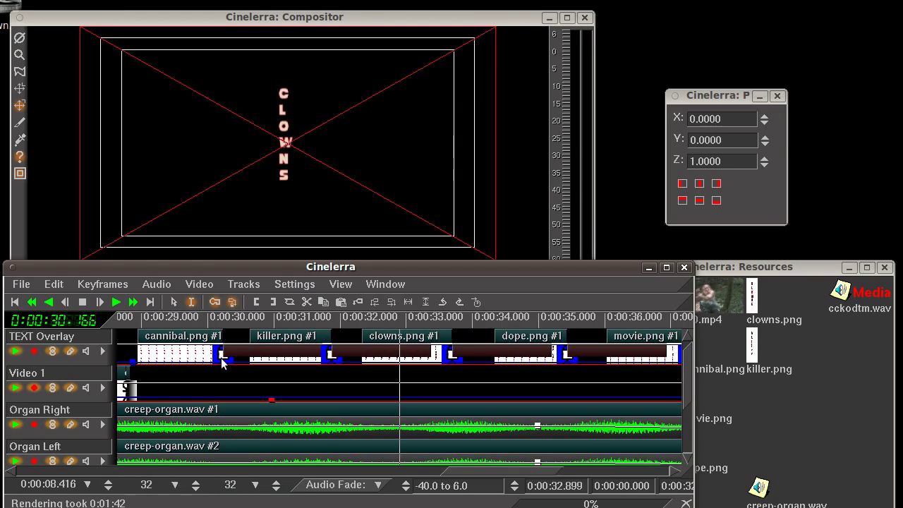
pyautogui.click(221, 321)
pyautogui.moveTo(221, 321); pyautogui.dragTo(239, 317)
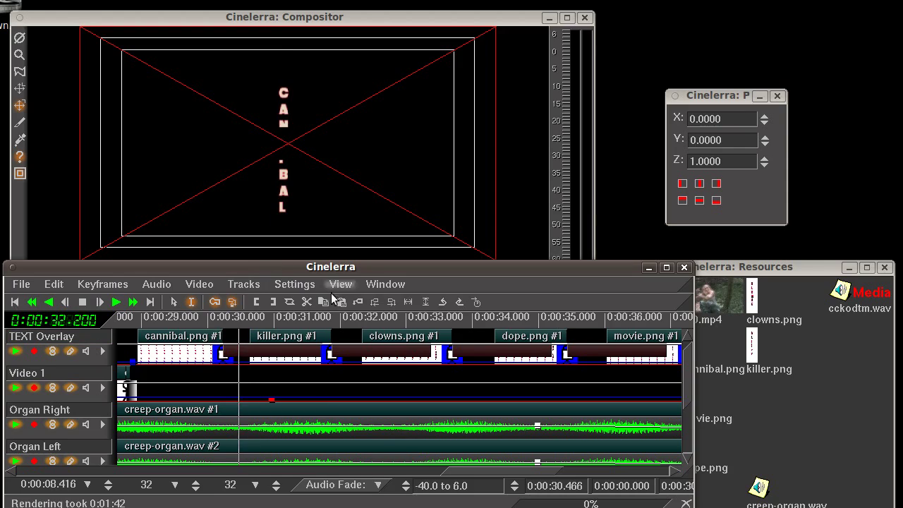
pyautogui.click(108, 490)
pyautogui.click(108, 490)
pyautogui.click(108, 490)
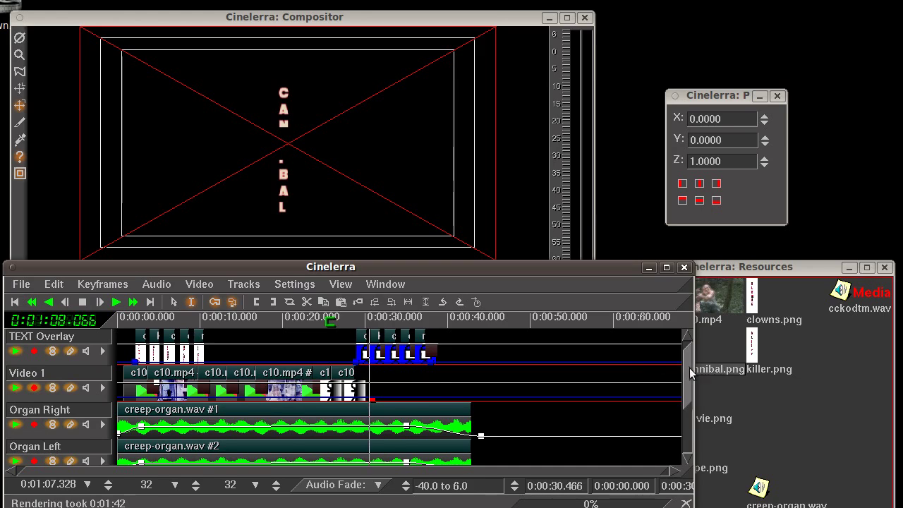
pyautogui.scroll(-3, 688, 395)
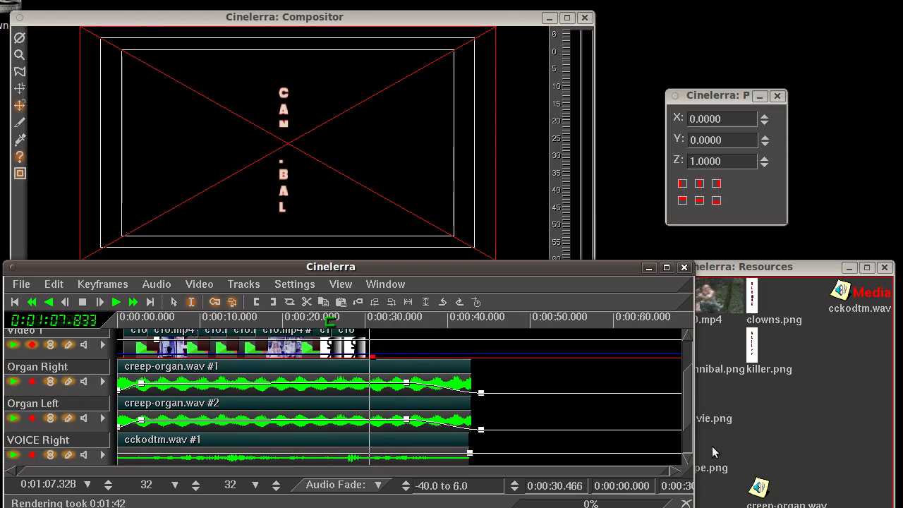
pyautogui.scroll(-3, 689, 417)
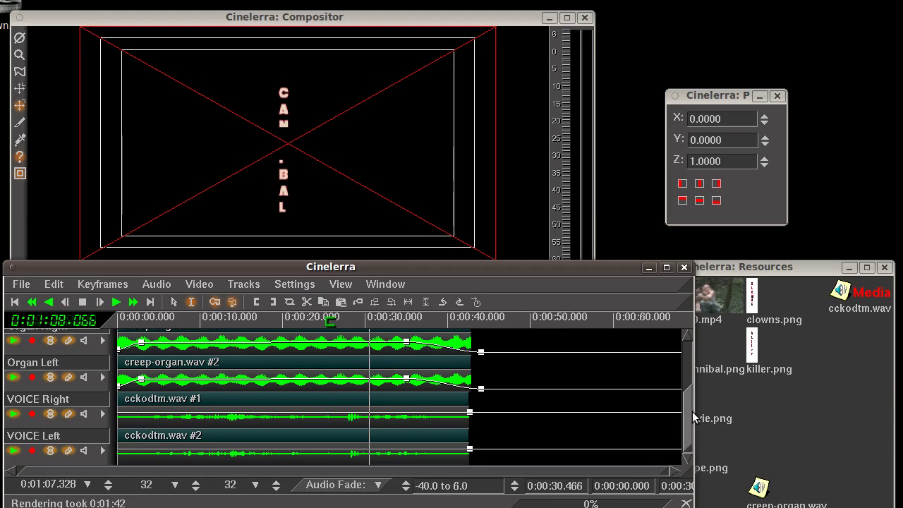
pyautogui.moveTo(692, 419); pyautogui.dragTo(690, 353)
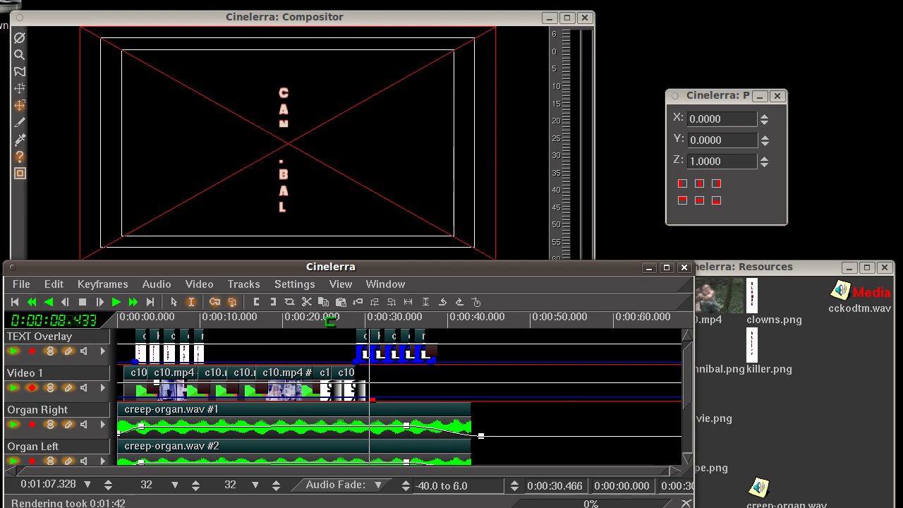
# Select all the THE MOVIE letters in movie.png by colour
pyautogui.hotkey('alt', 'Tab')
pyautogui.moveTo(418, 35); pyautogui.dragTo(355, 16)
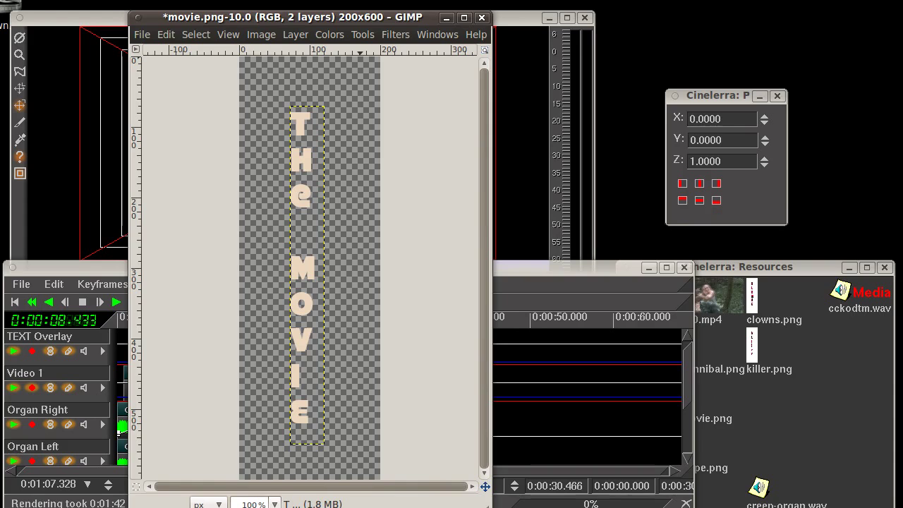
pyautogui.hotkey('ctrl', 'b')
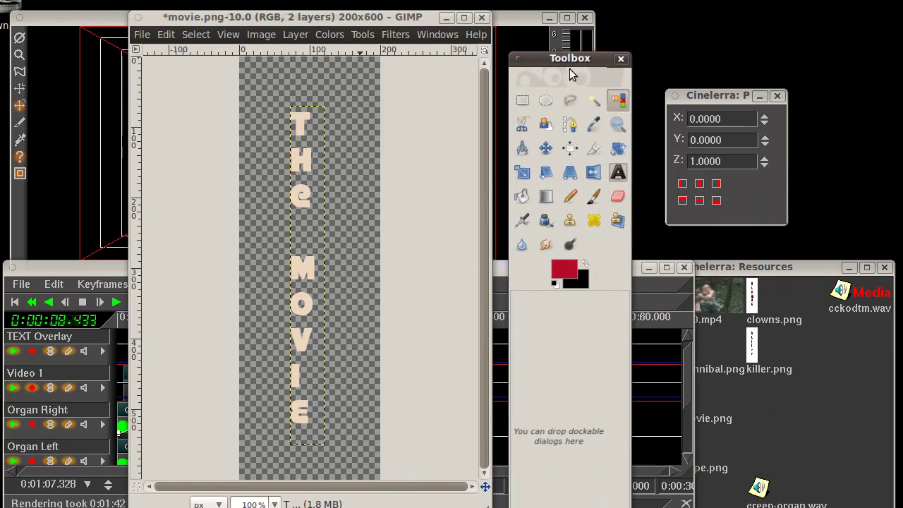
pyautogui.click(196, 35)
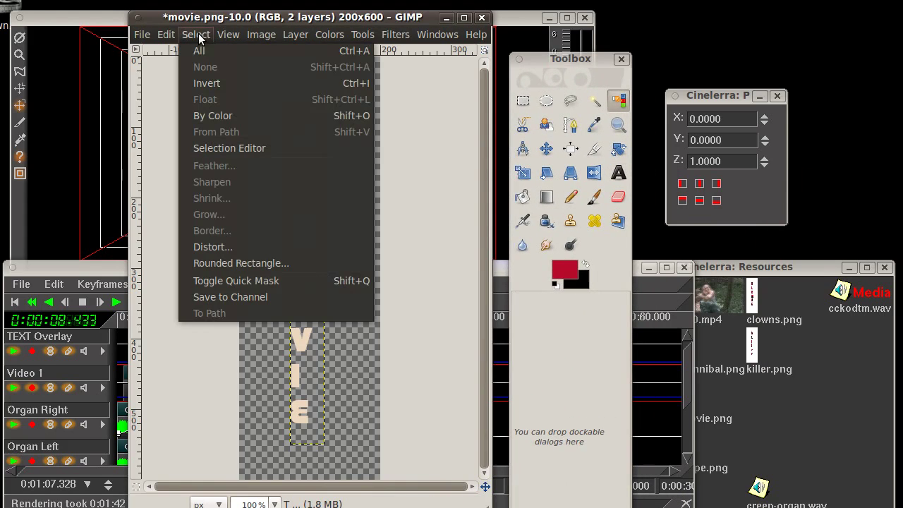
pyautogui.click(216, 116)
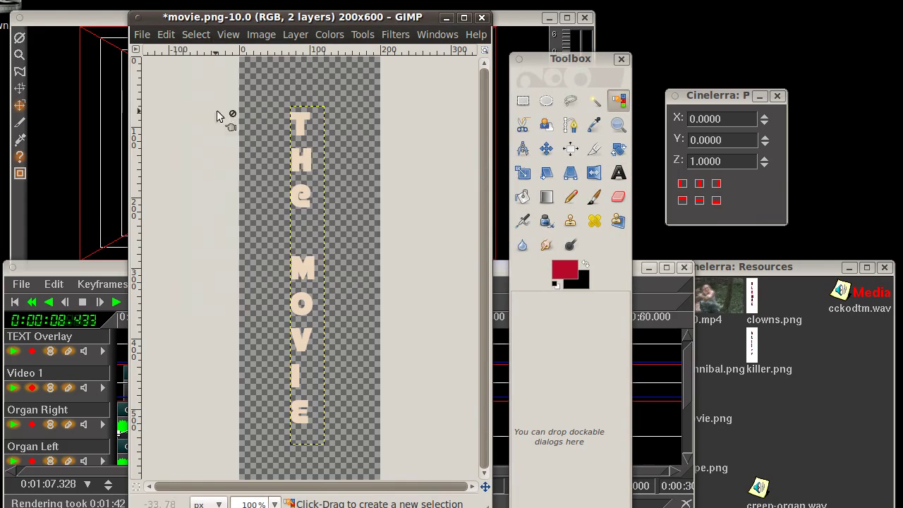
pyautogui.click(296, 166)
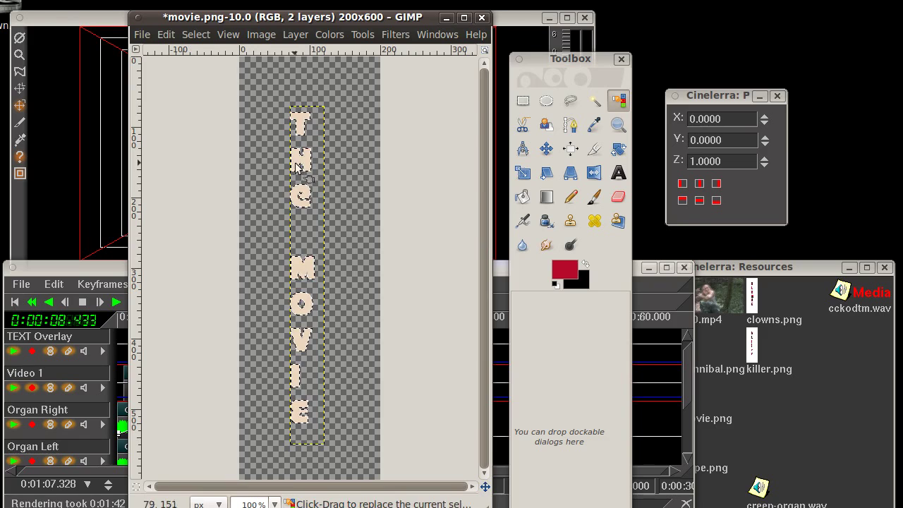
# Stroke the letter selection with a 2 px solid red line
pyautogui.click(166, 35)
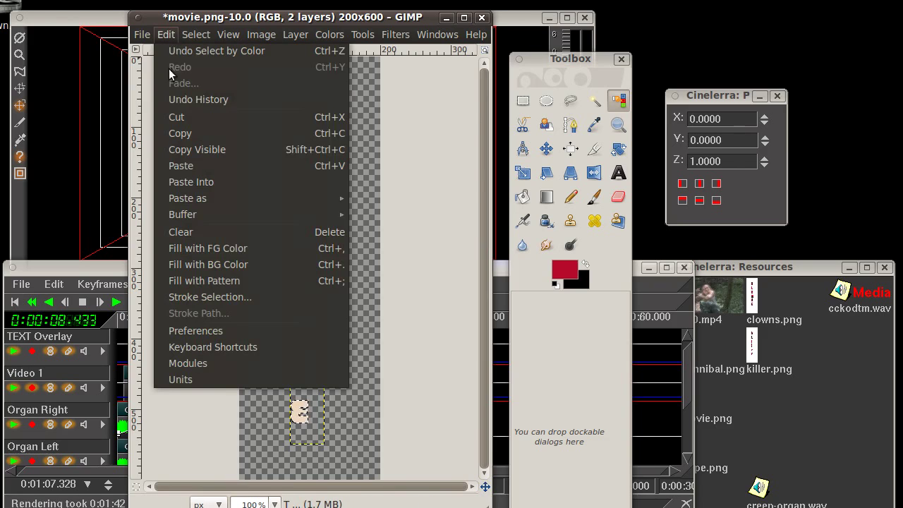
pyautogui.click(197, 296)
pyautogui.moveTo(400, 113); pyautogui.dragTo(255, 111)
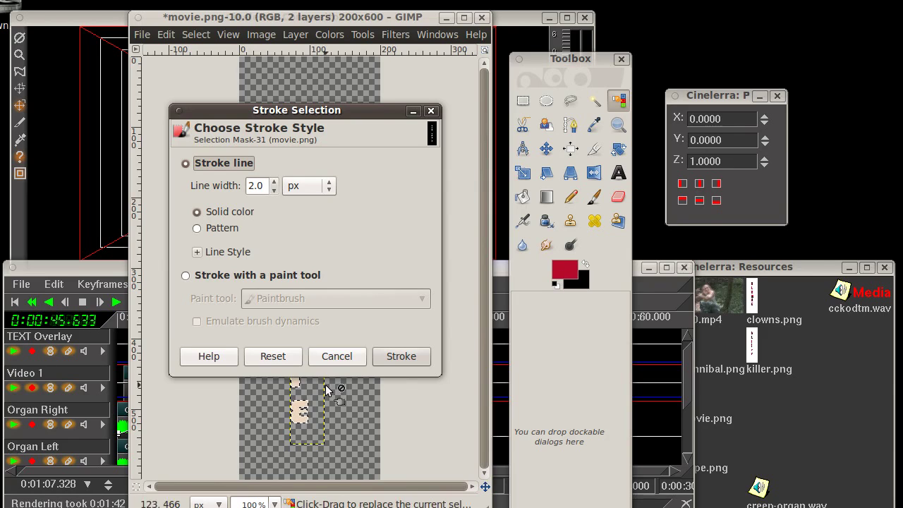
pyautogui.click(400, 356)
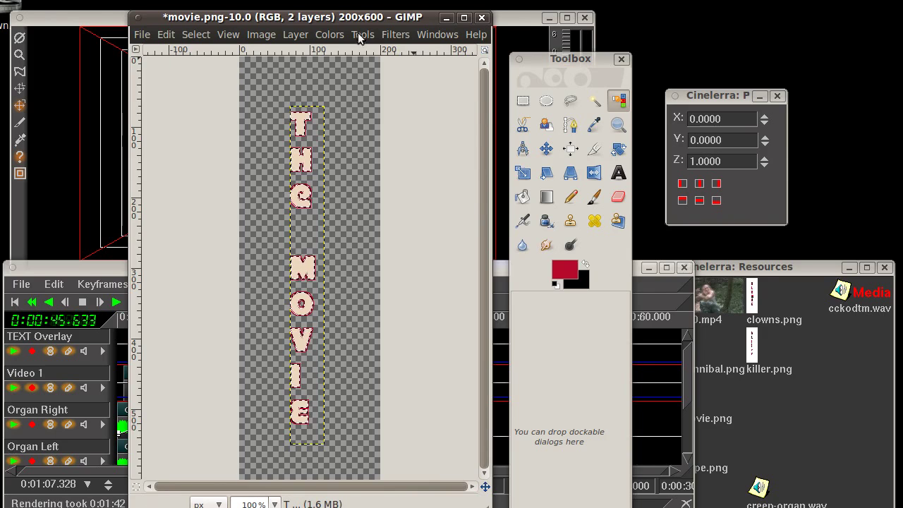
# Minimize GIMP, jump to the opening shot near 2 seconds, and pick up clowns.png from Resources
pyautogui.doubleClick(336, 19)
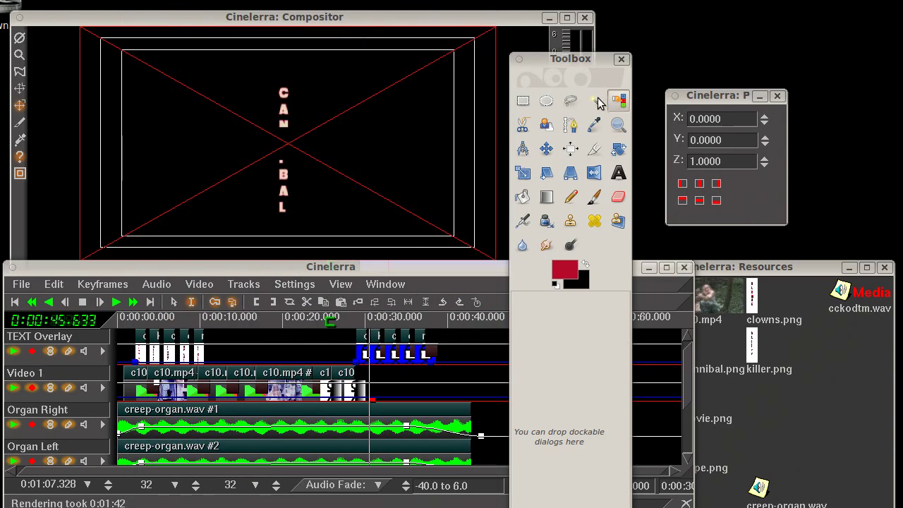
pyautogui.doubleClick(573, 65)
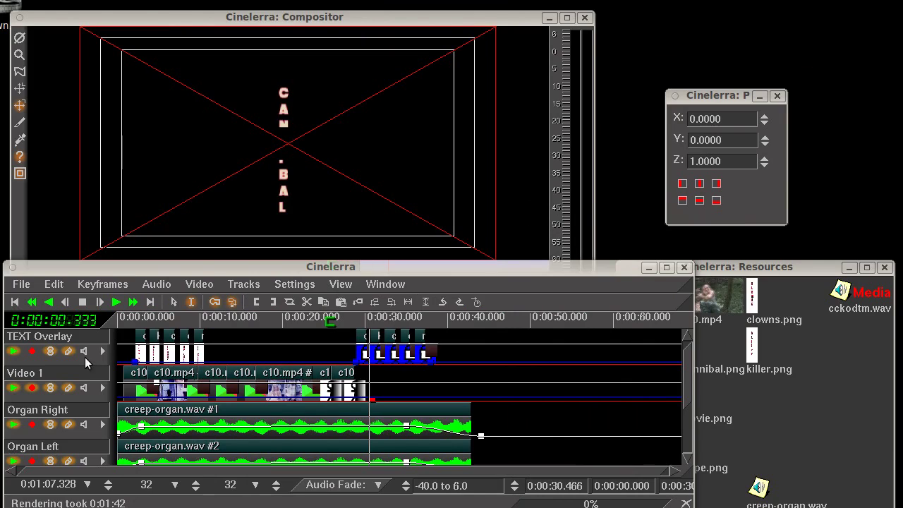
pyautogui.click(138, 331)
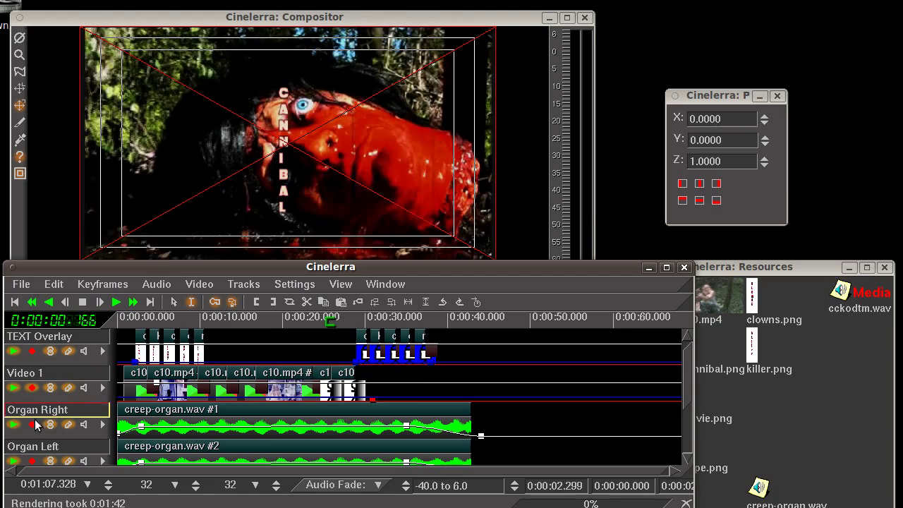
pyautogui.scroll(-3, 110, 494)
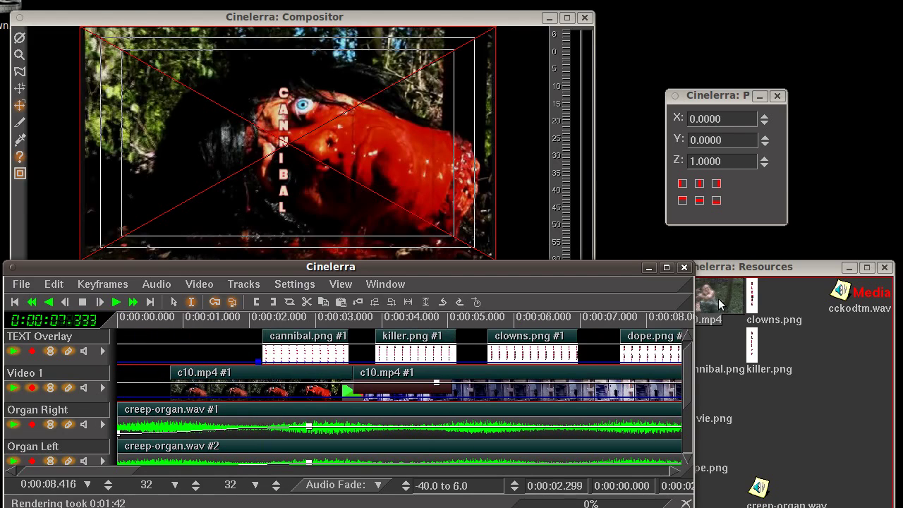
pyautogui.click(769, 316)
pyautogui.moveTo(574, 302); pyautogui.dragTo(185, 353)
# Mark an in point at 13.7 seconds and drop clowns.png onto the TEXT Overlay track
pyautogui.click(30, 360)
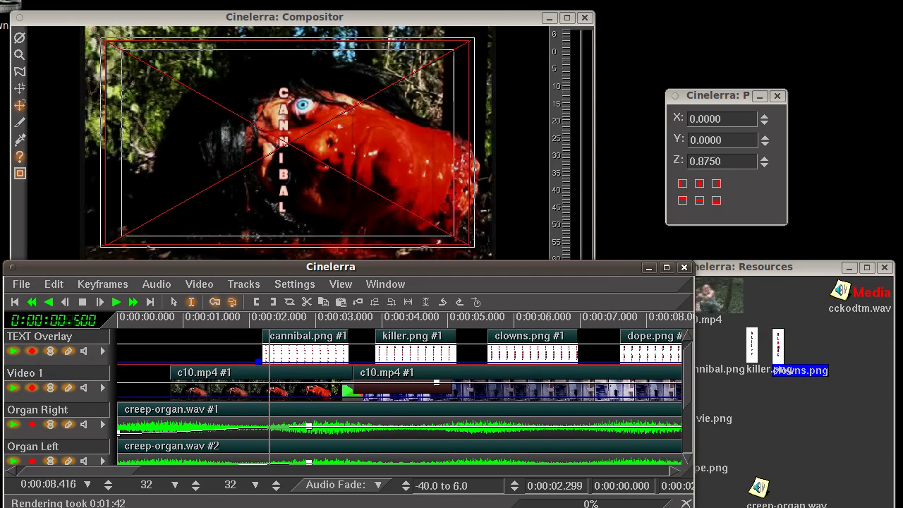
pyautogui.moveTo(112, 472); pyautogui.dragTo(255, 455)
pyautogui.click(409, 327)
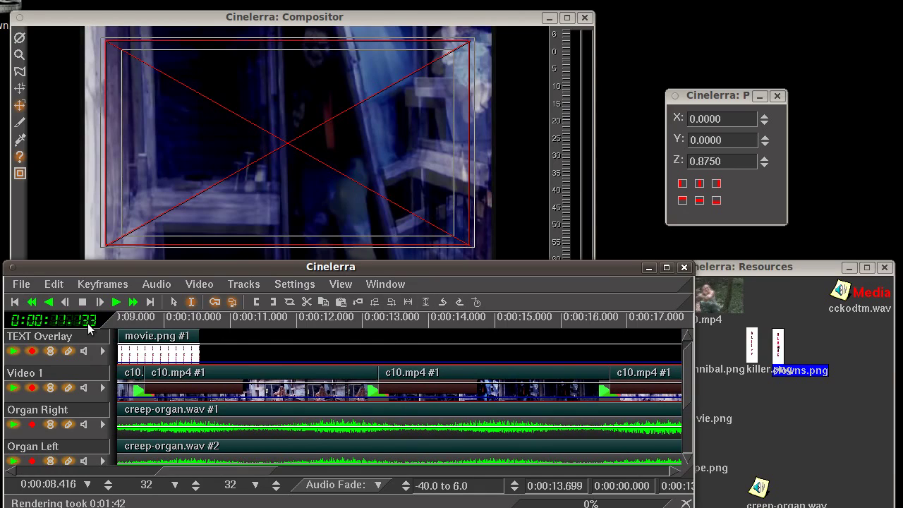
pyautogui.click(258, 303)
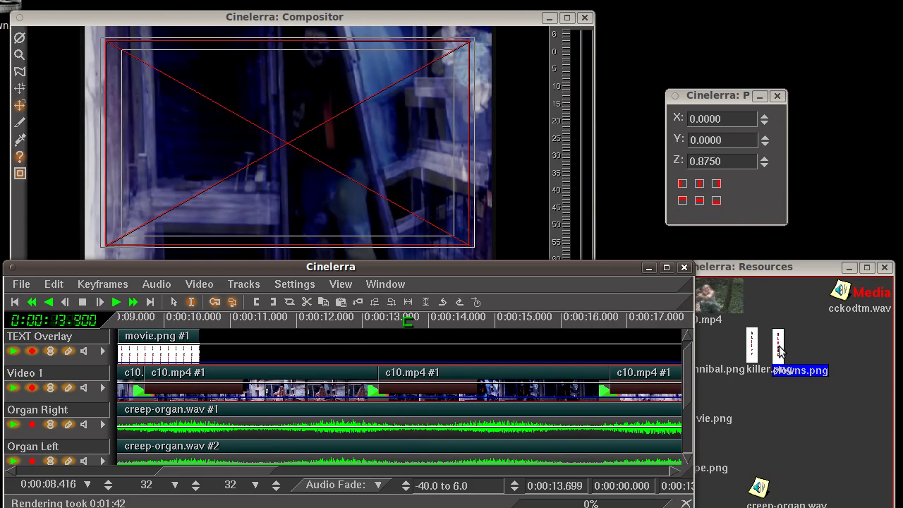
pyautogui.moveTo(780, 350); pyautogui.dragTo(605, 347)
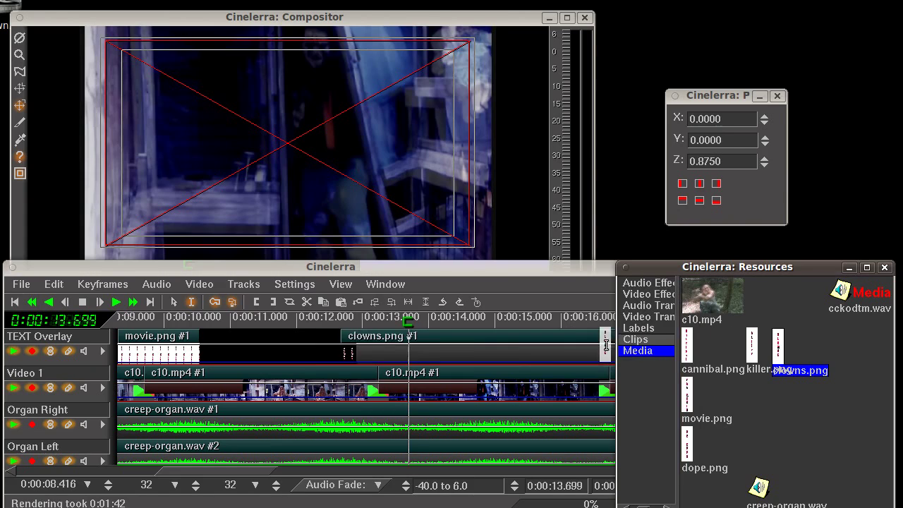
# Zoom out to 0–30 seconds and trim the clowns.png overlay to about 12.5–14.3 seconds
pyautogui.click(454, 324)
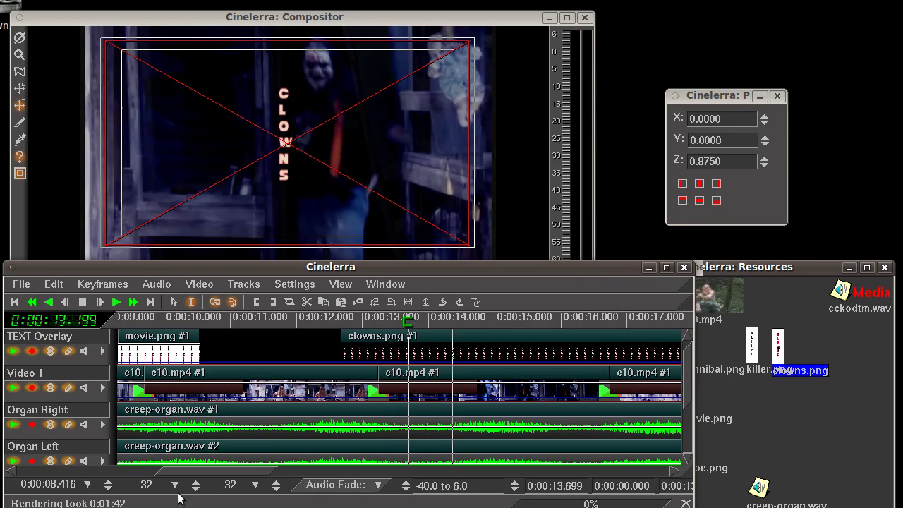
pyautogui.click(110, 484)
pyautogui.click(110, 484)
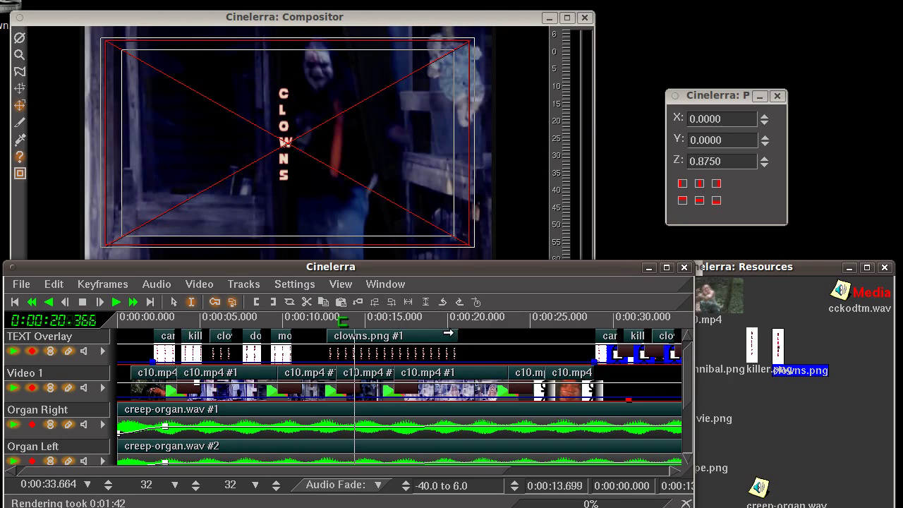
pyautogui.moveTo(452, 333); pyautogui.dragTo(376, 333)
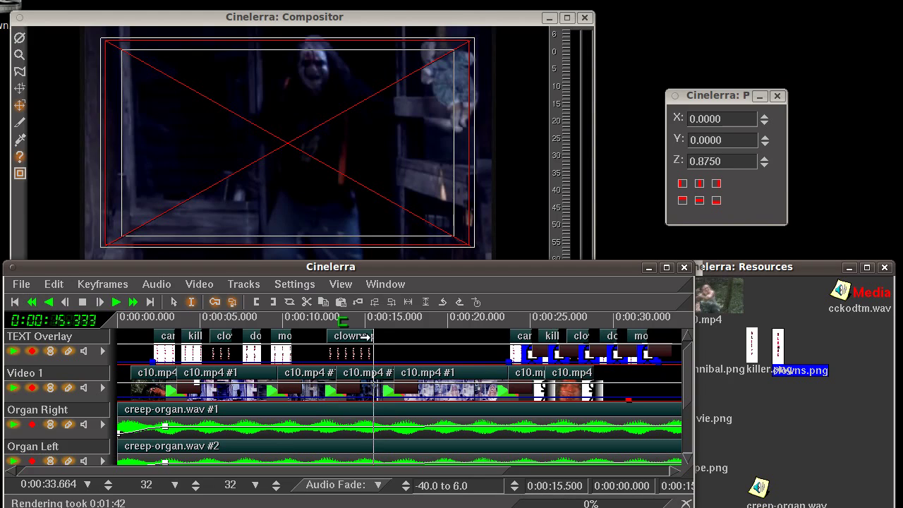
pyautogui.moveTo(367, 337); pyautogui.dragTo(356, 337)
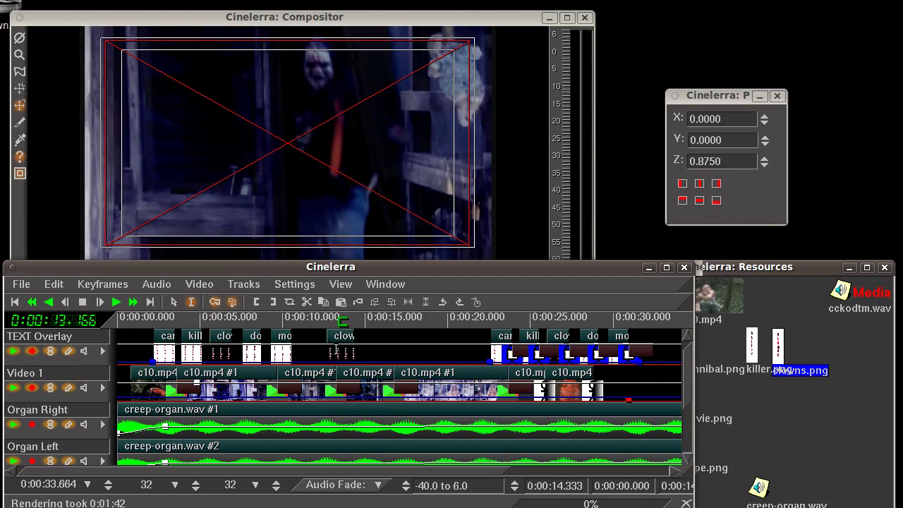
pyautogui.click(174, 302)
pyautogui.moveTo(337, 340); pyautogui.dragTo(323, 340)
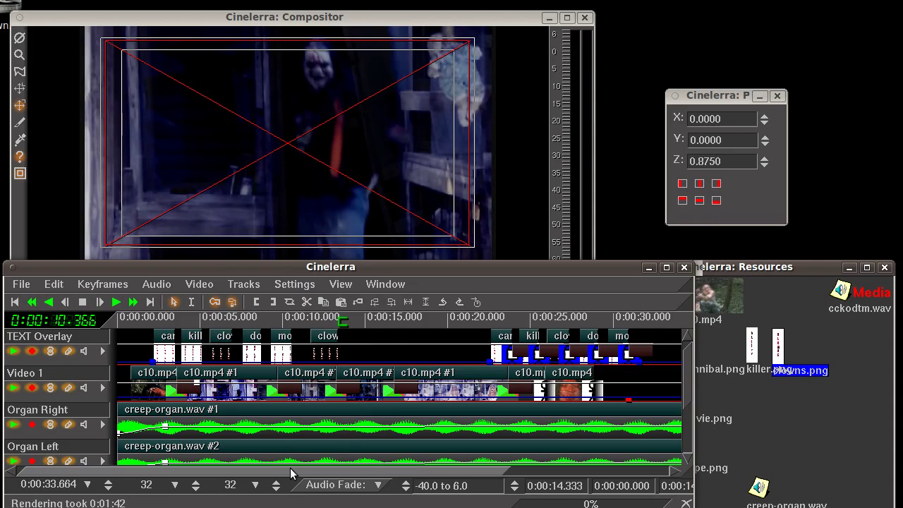
# Undo the clowns.png move and trim, then zoom out to the full project
pyautogui.press('z')
pyautogui.press('z')
pyautogui.press('z')
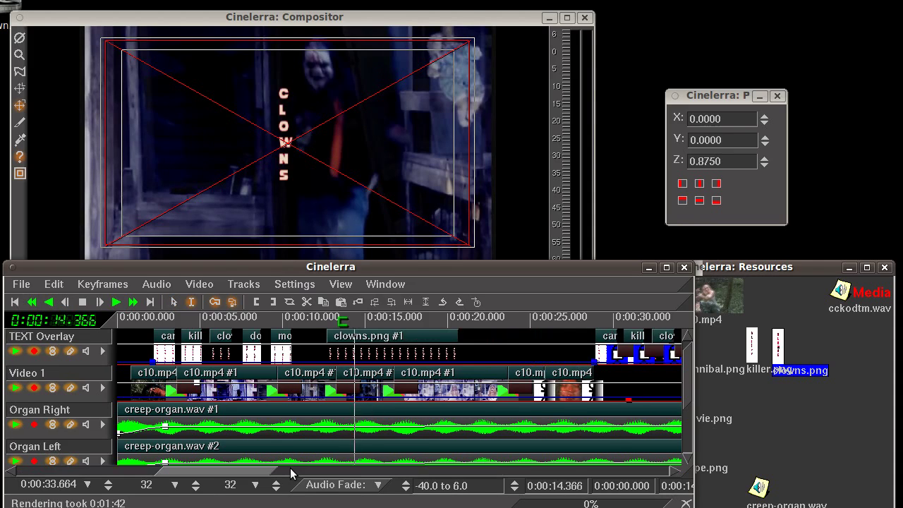
pyautogui.press('z')
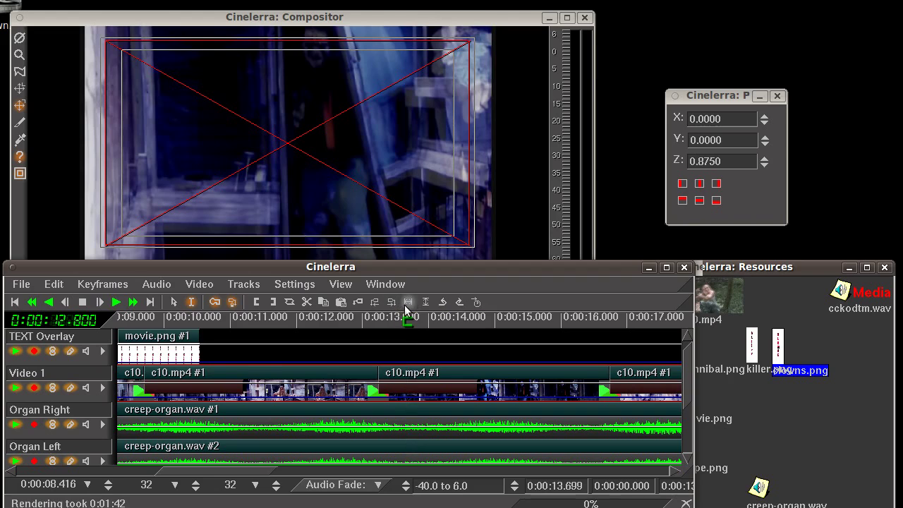
pyautogui.press('Down')
pyautogui.press('Down')
pyautogui.press('Down')
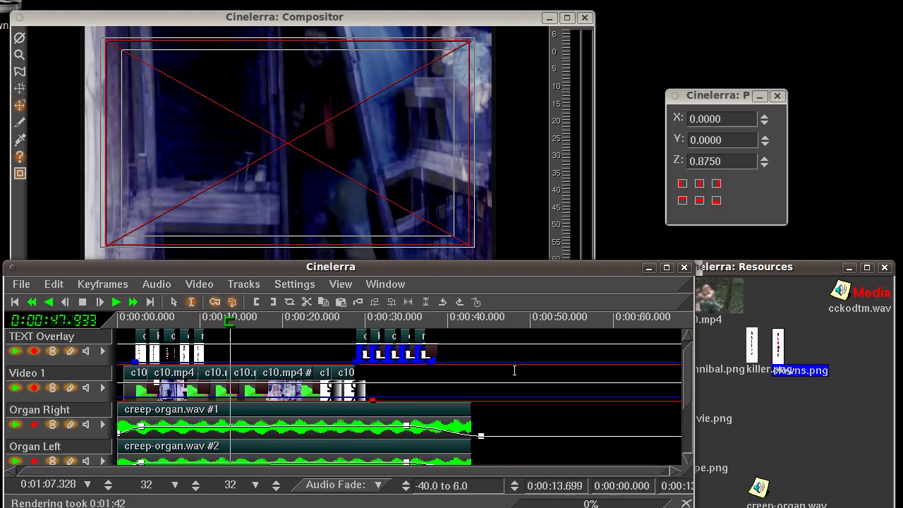